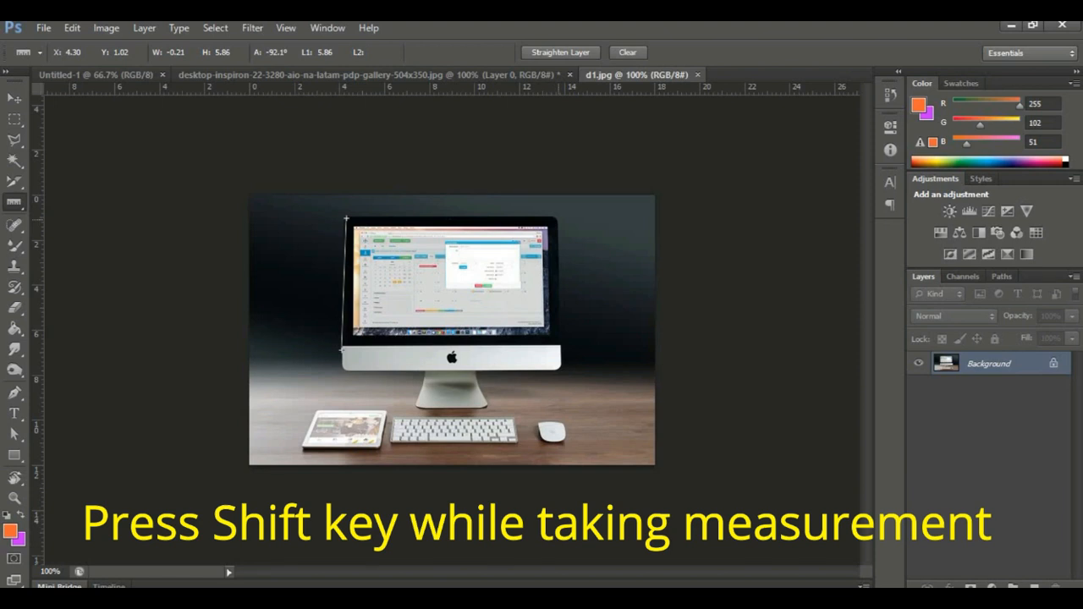
Step: Measure the iMac's right edge vertically and its top edge horizontally in d1.jpg with the Ruler tool
drag(558, 219, 558, 263)
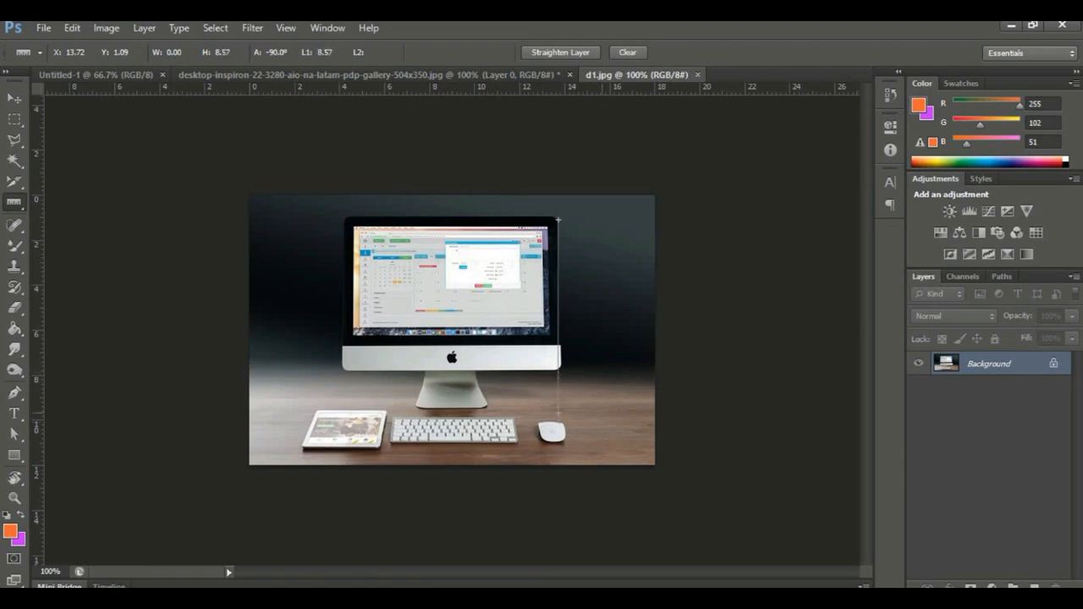
drag(558, 386, 460, 316)
drag(413, 364, 565, 373)
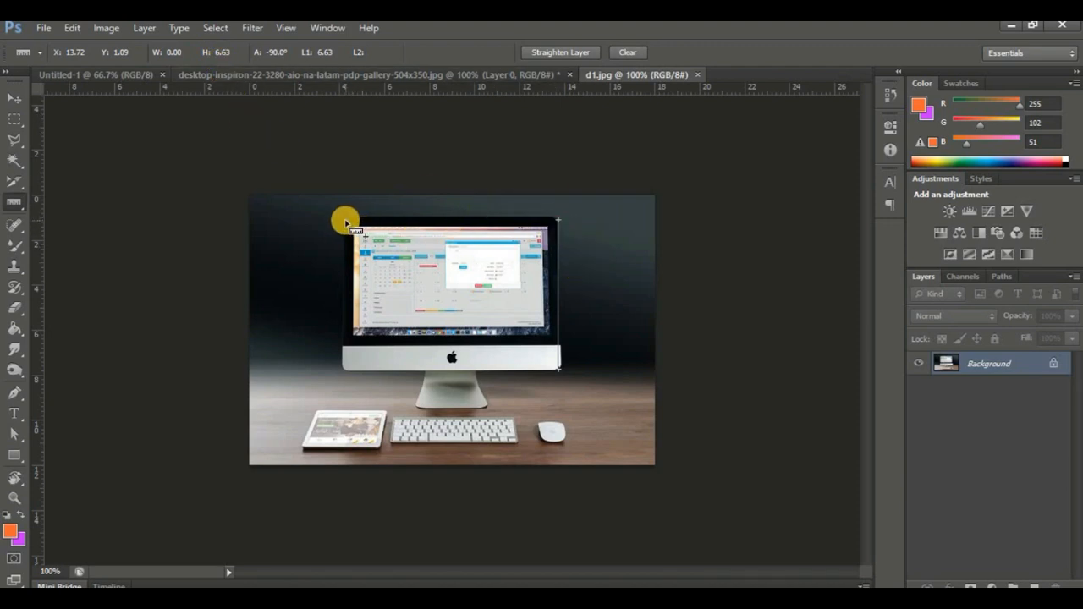
drag(345, 222, 559, 227)
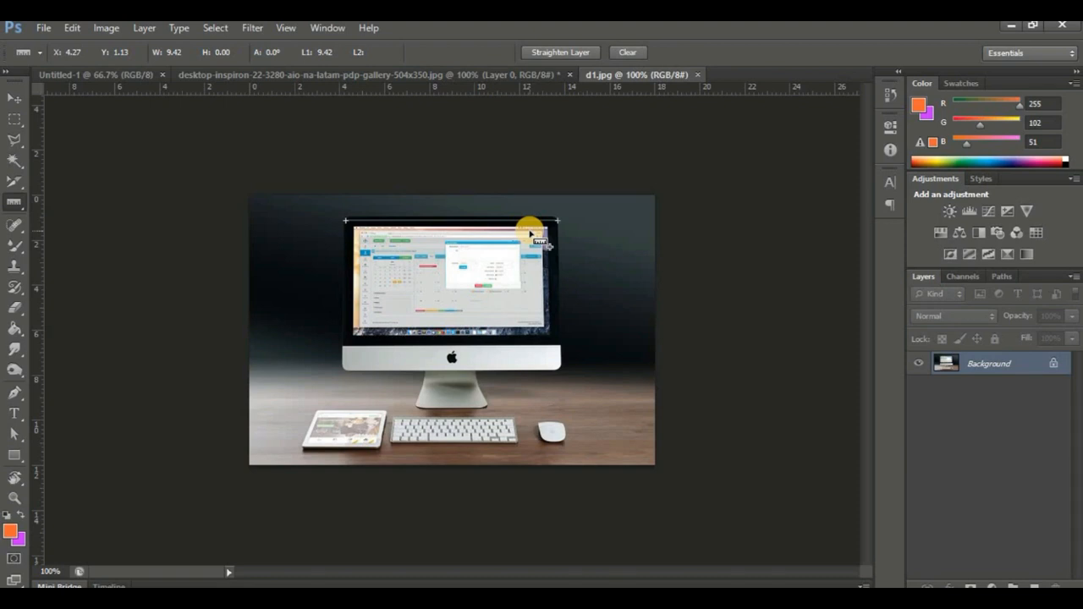
Step: In the desktop-inspiron image, draw a ruler line angled about 5.1° across the full width above the monitor and straighten the layer to it
click(406, 74)
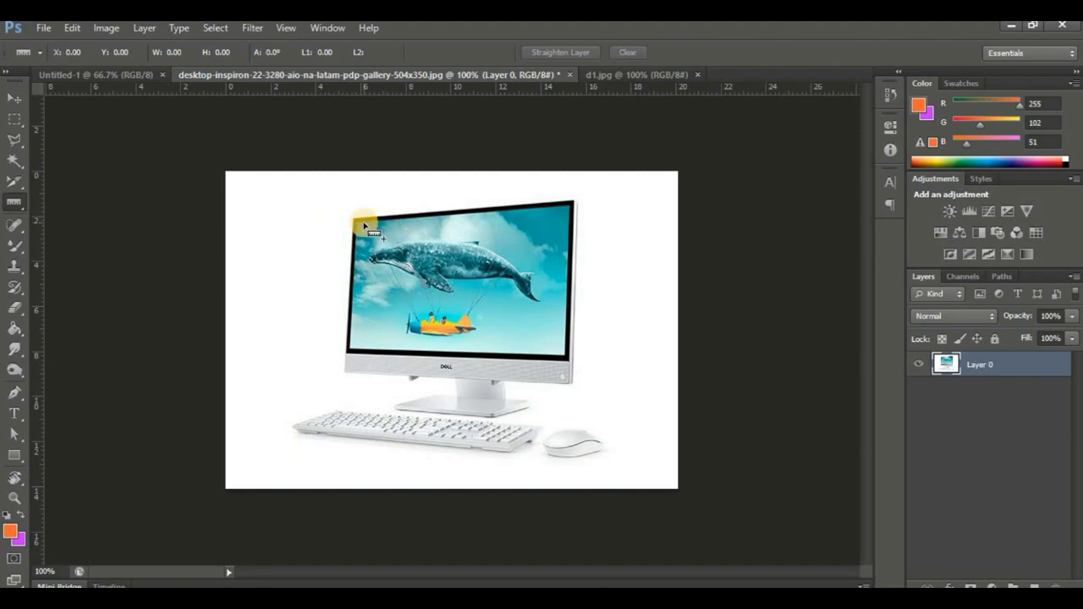
click(15, 203)
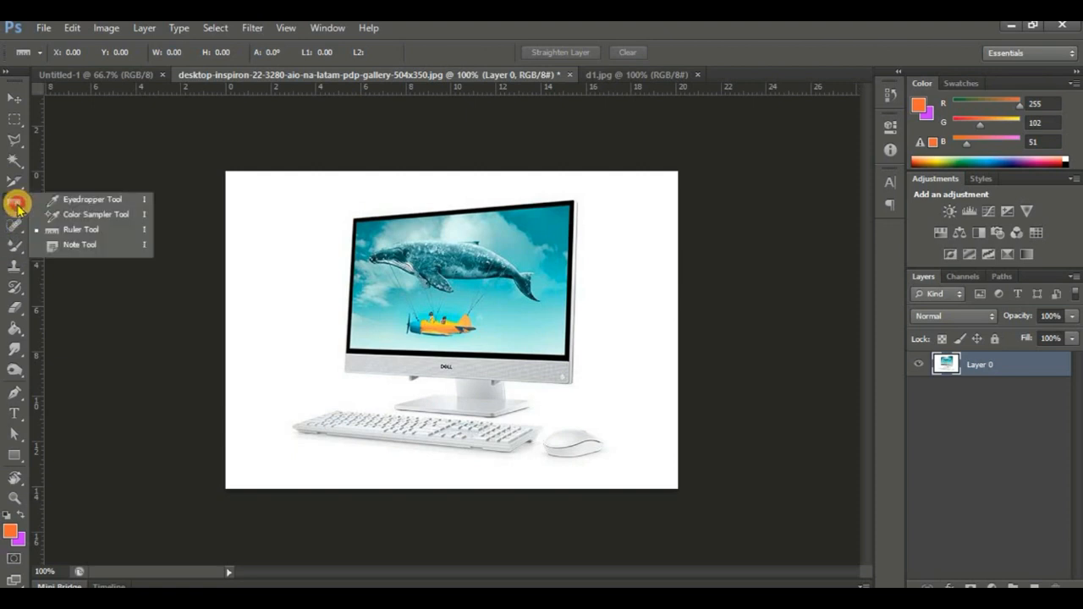
click(76, 229)
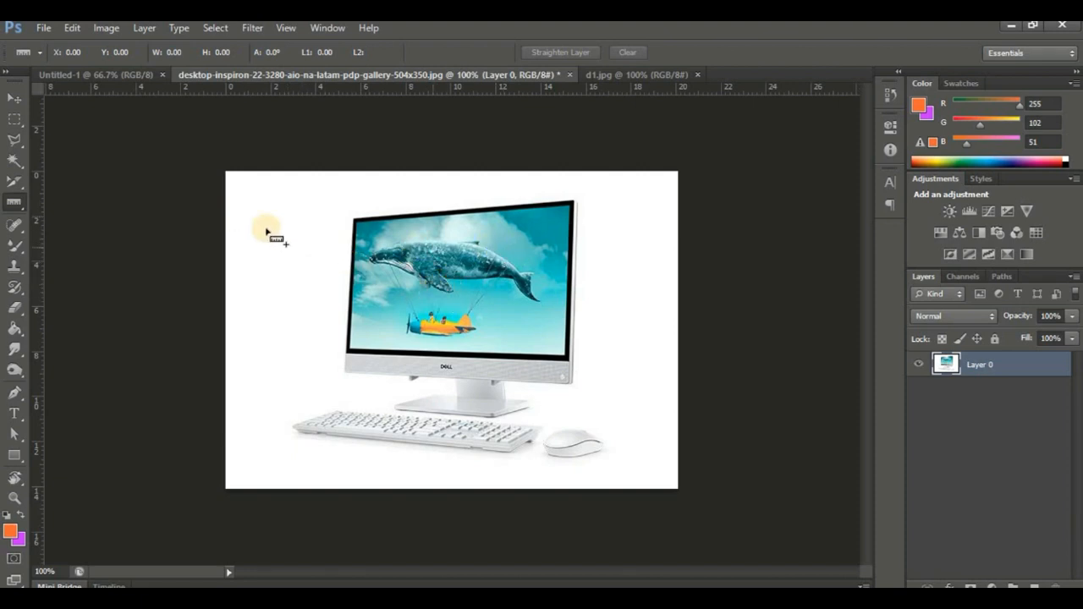
drag(226, 215, 678, 174)
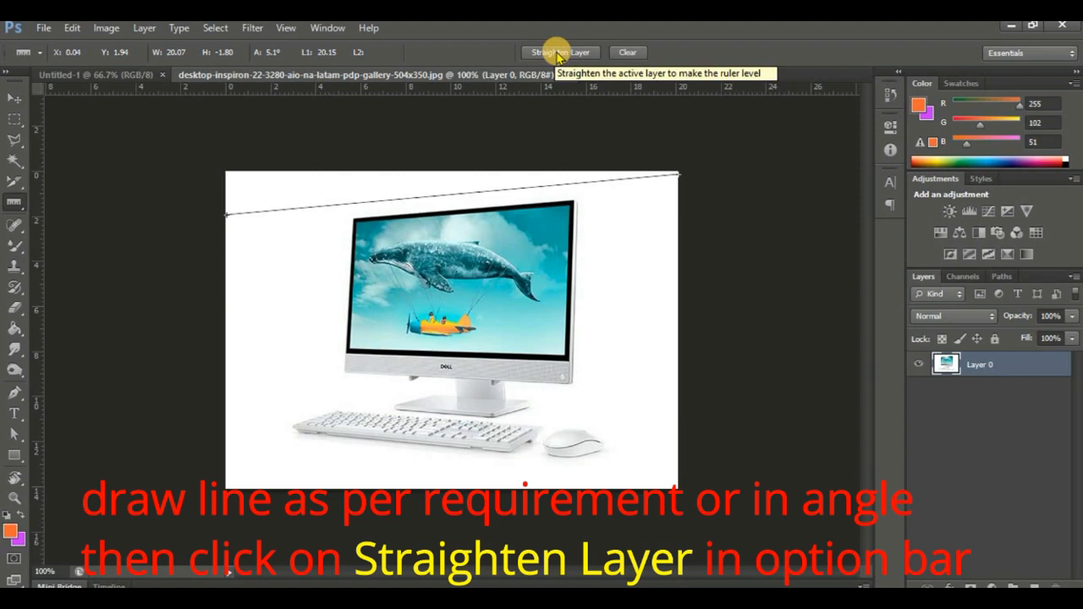
click(559, 53)
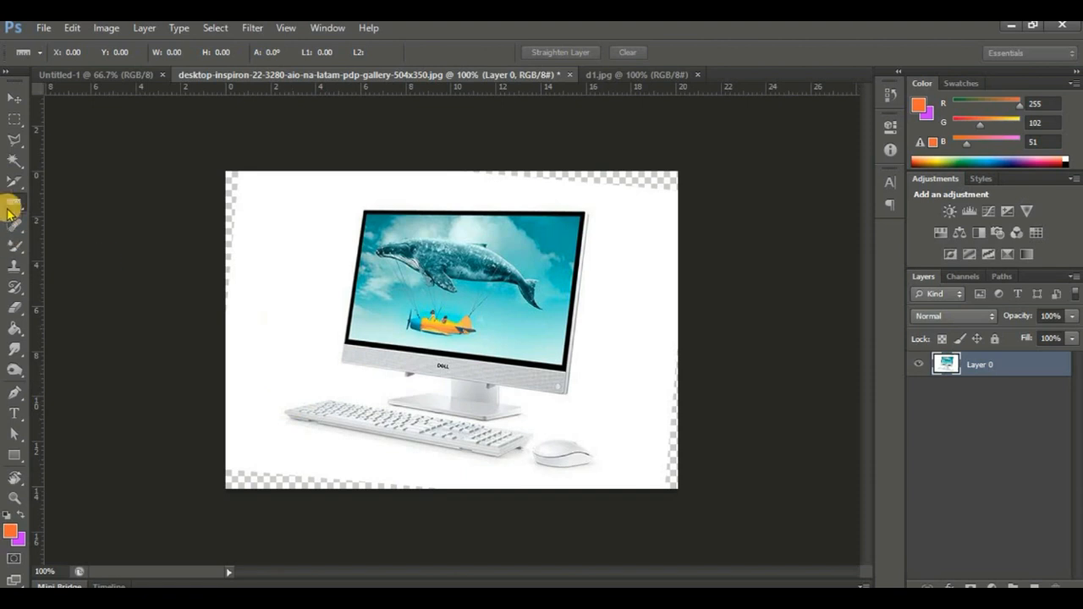
Step: Add a note reading "i used gradient background" to the dark upper-left background of d1.jpg with the Note tool
drag(10, 201, 49, 227)
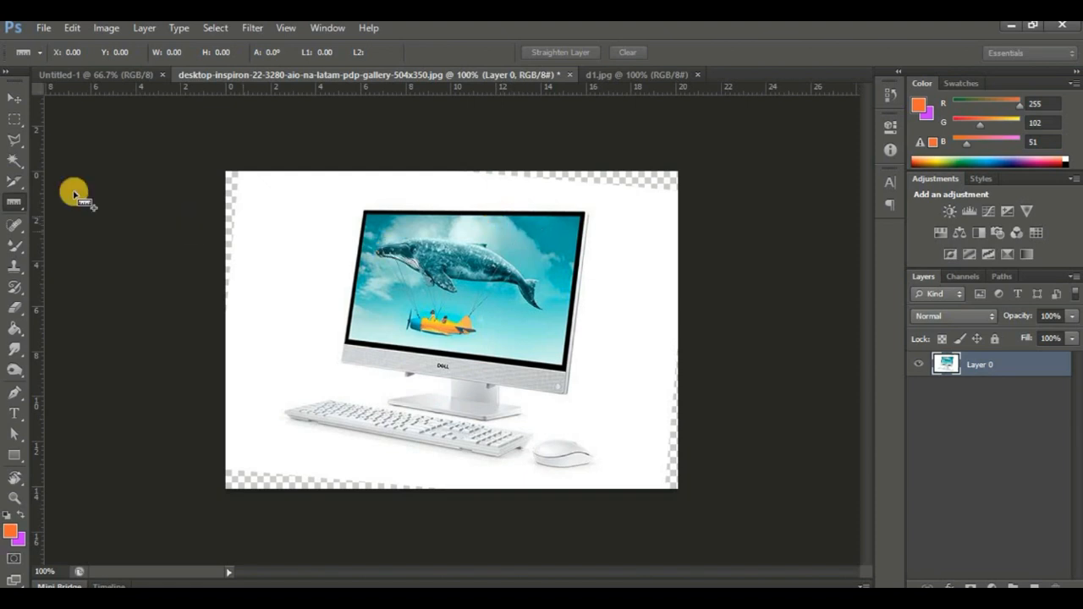
click(17, 201)
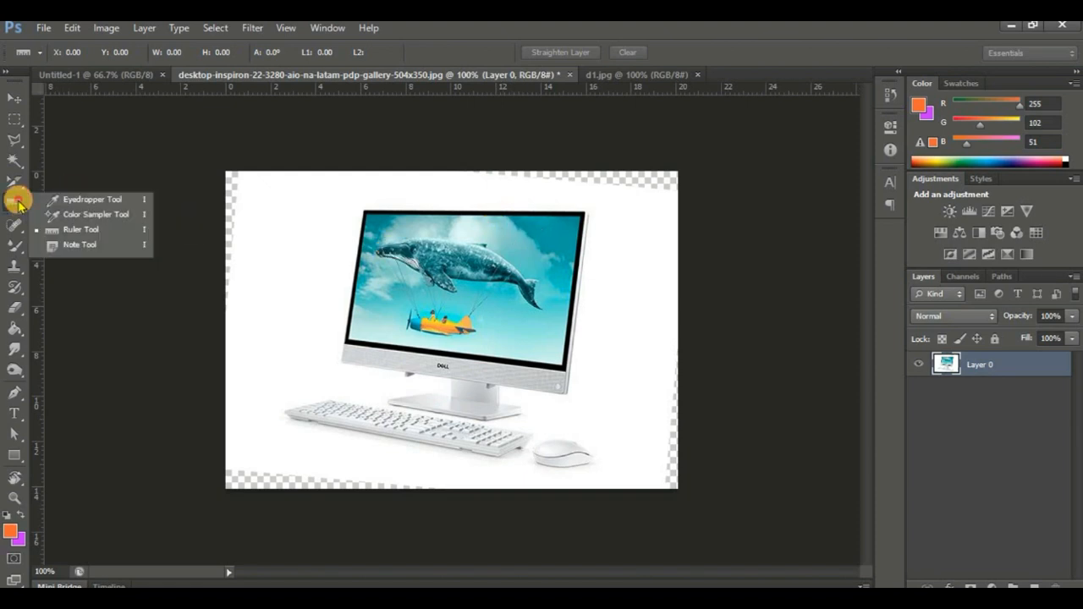
click(55, 246)
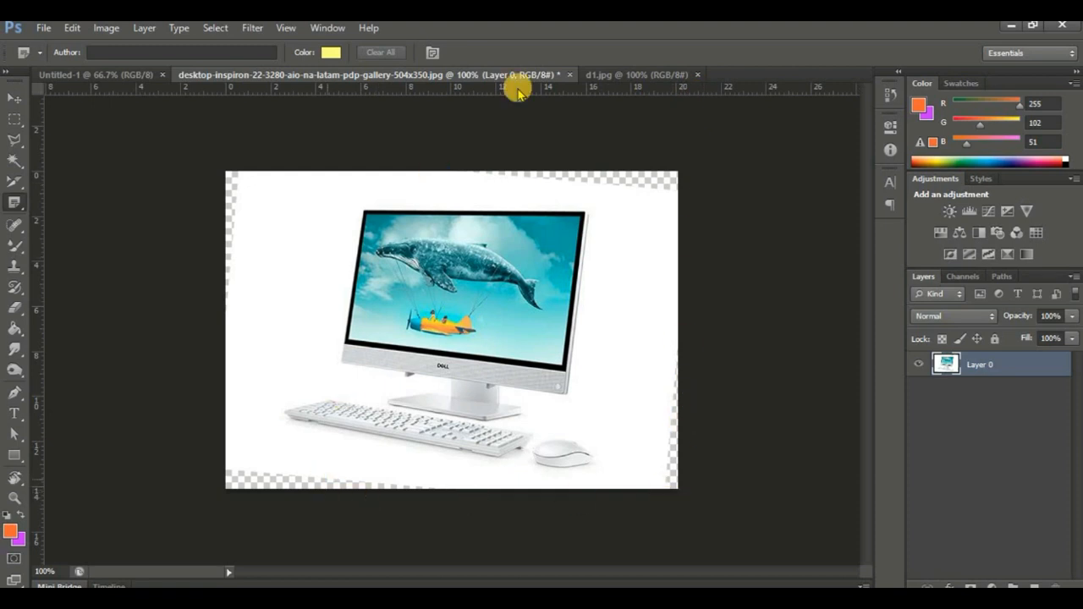
click(640, 74)
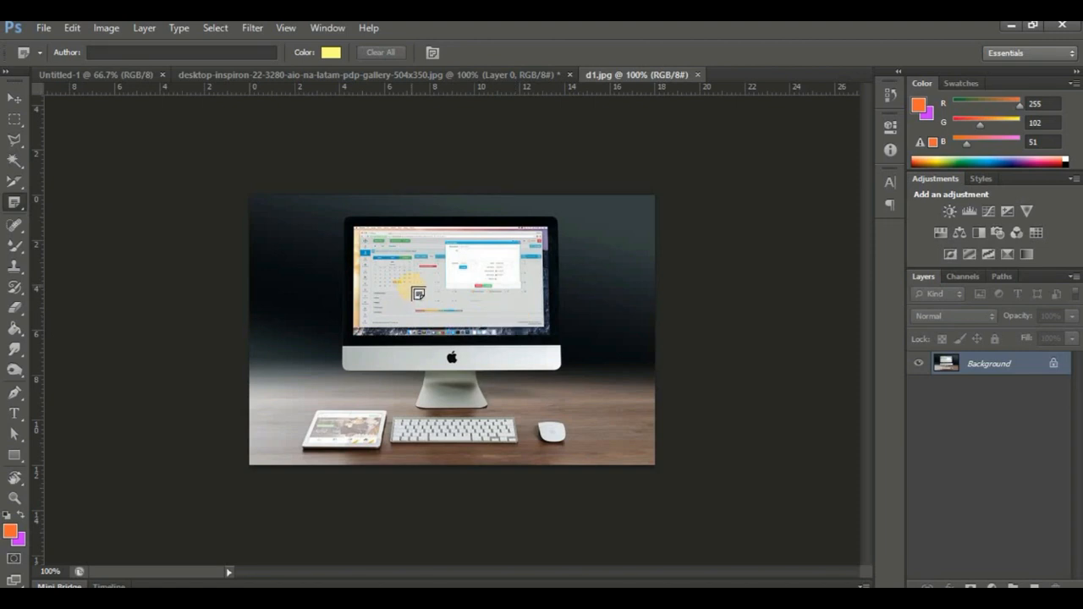
click(294, 231)
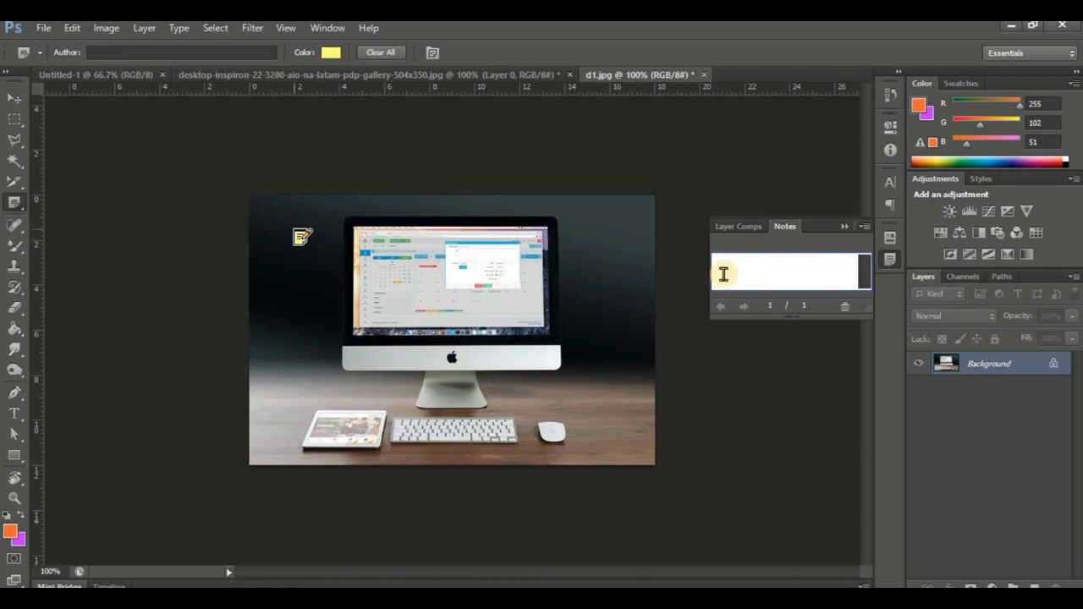
click(777, 282)
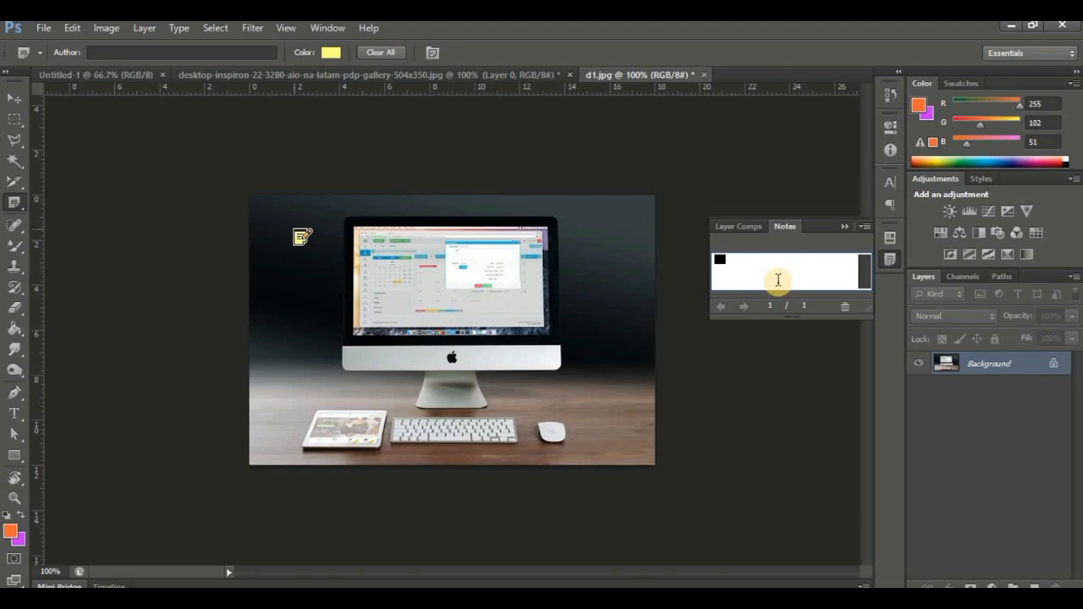
text(i used gradient background)
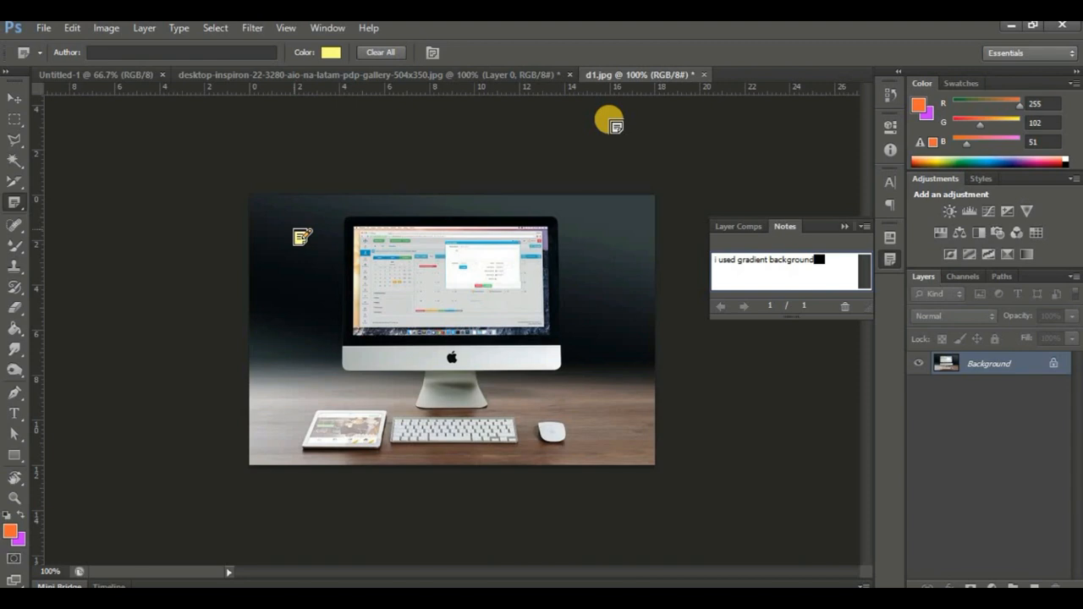
click(297, 238)
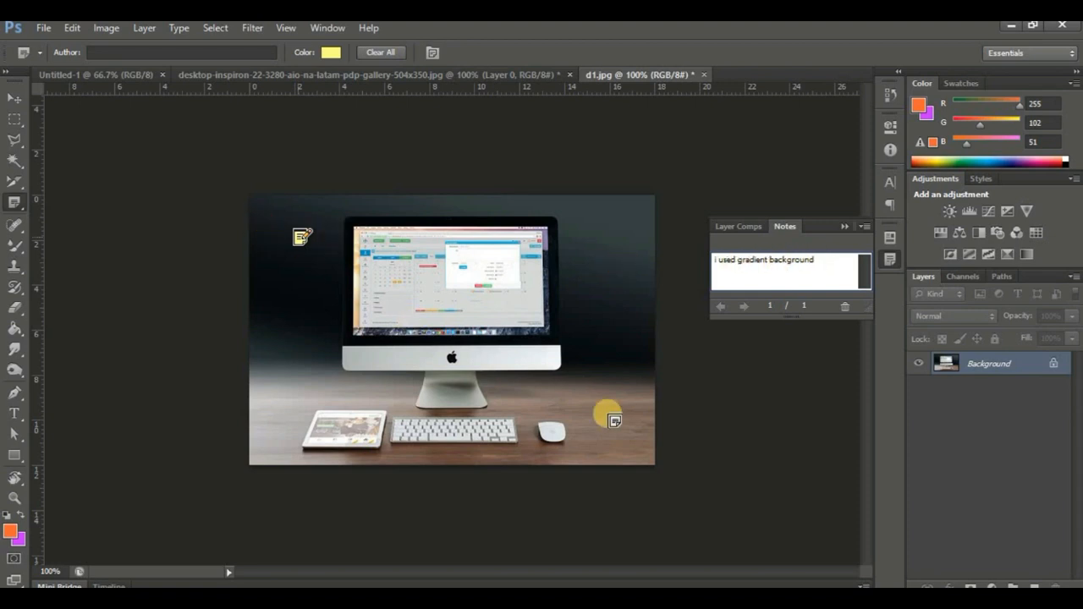
Step: Add a second note on the computer mouse reading "I used white color for mouse" and collapse the notes
click(560, 431)
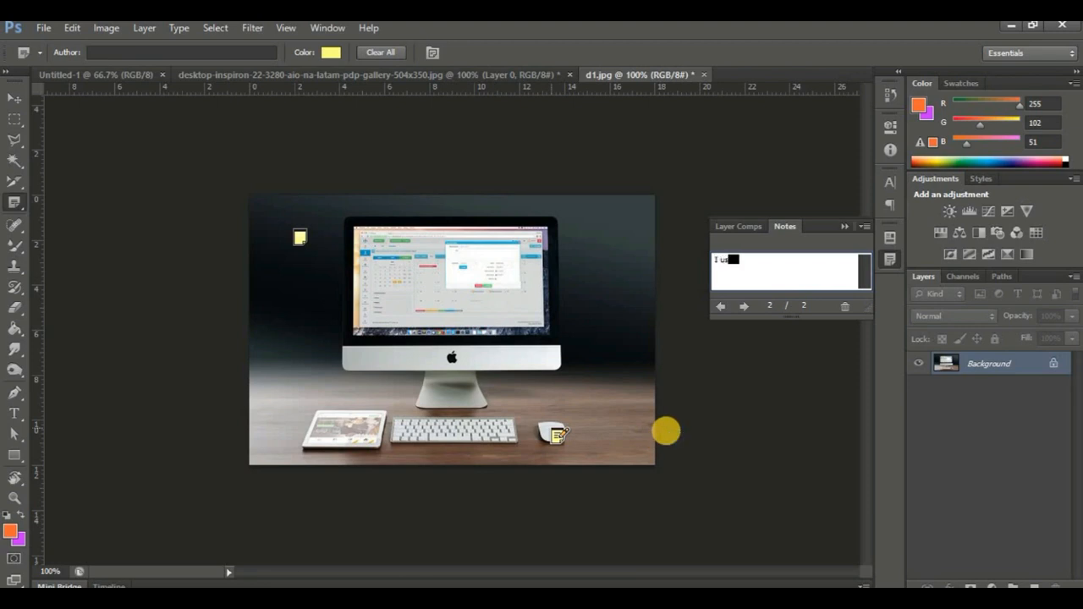
text(I used white color for mouse)
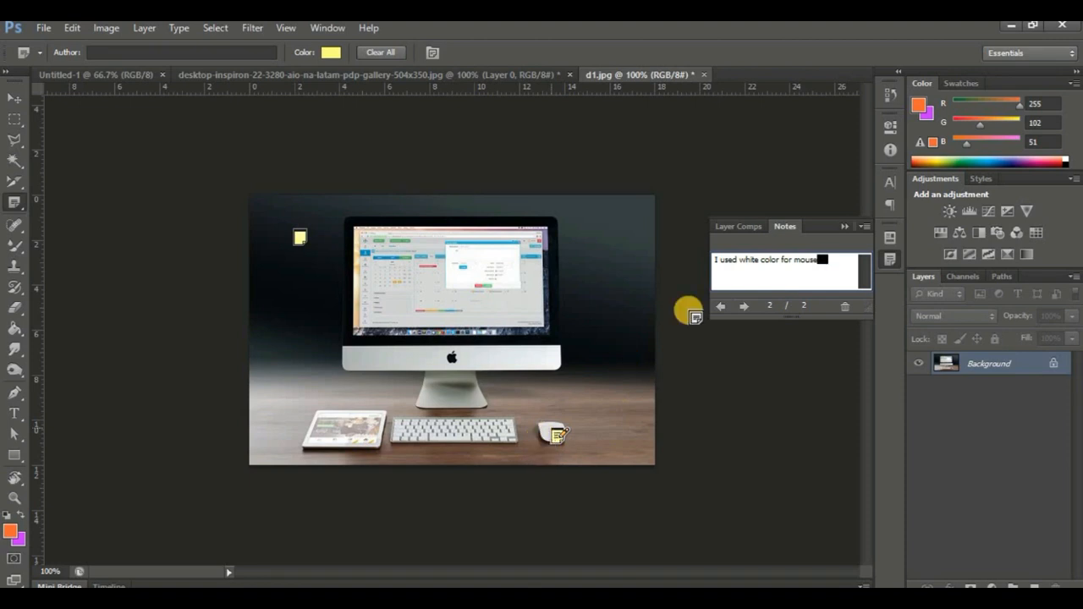
click(846, 227)
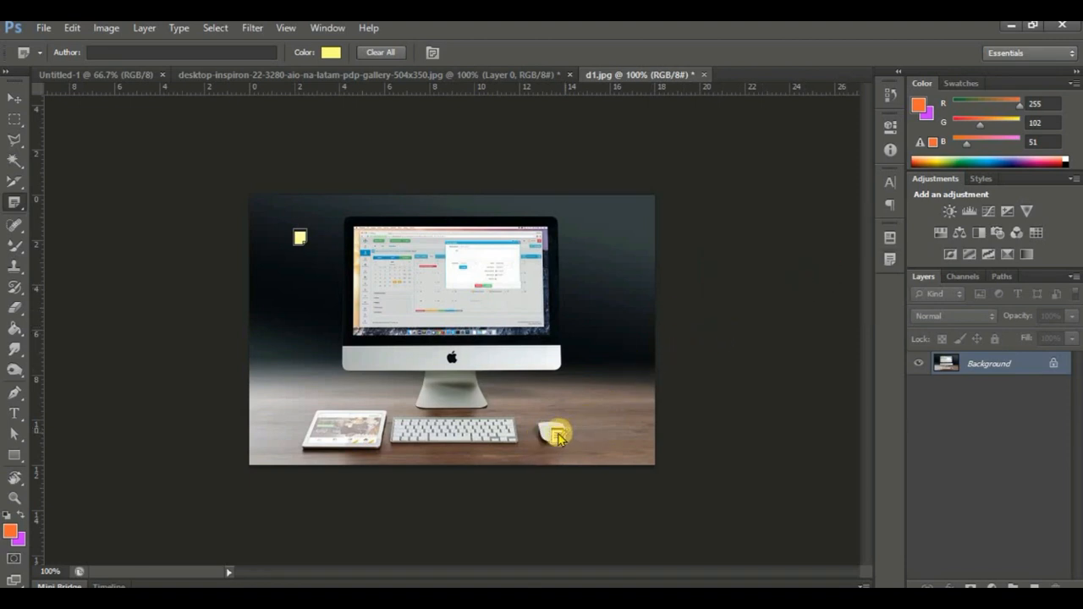
Step: Reopen the note in the upper-left background to read its text, and deselect it
click(302, 239)
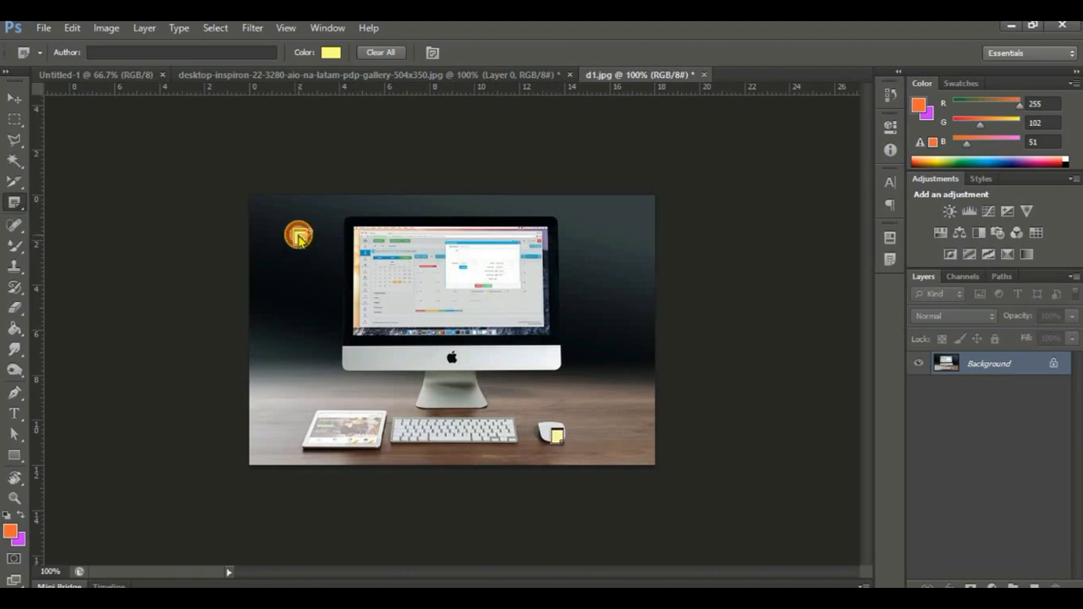
double_click(302, 240)
click(829, 277)
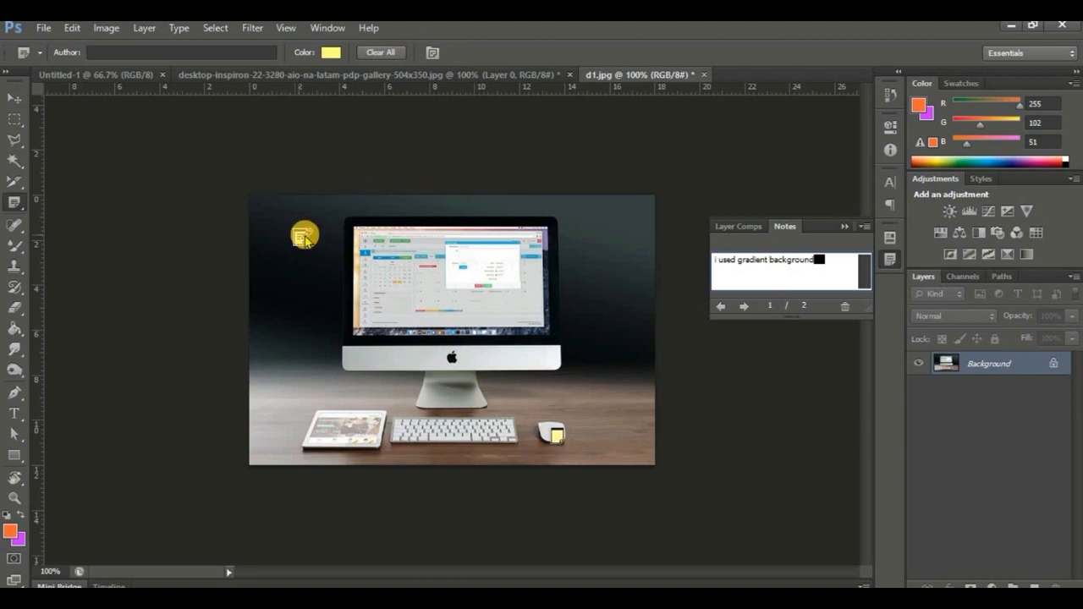
click(307, 186)
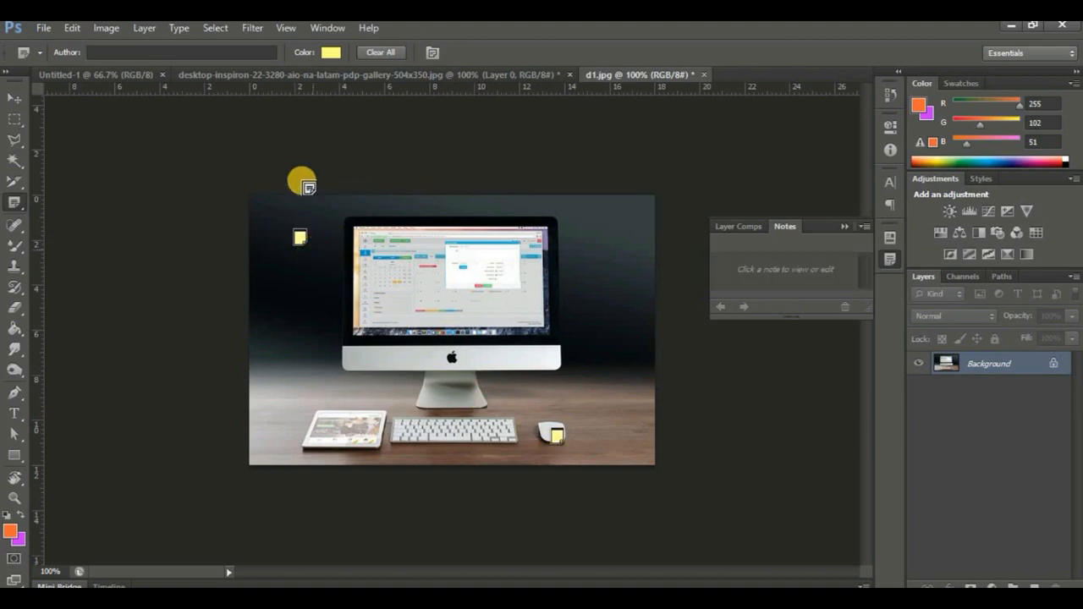
Step: Set the note color to pink-red cc3366 with no note selected
click(330, 53)
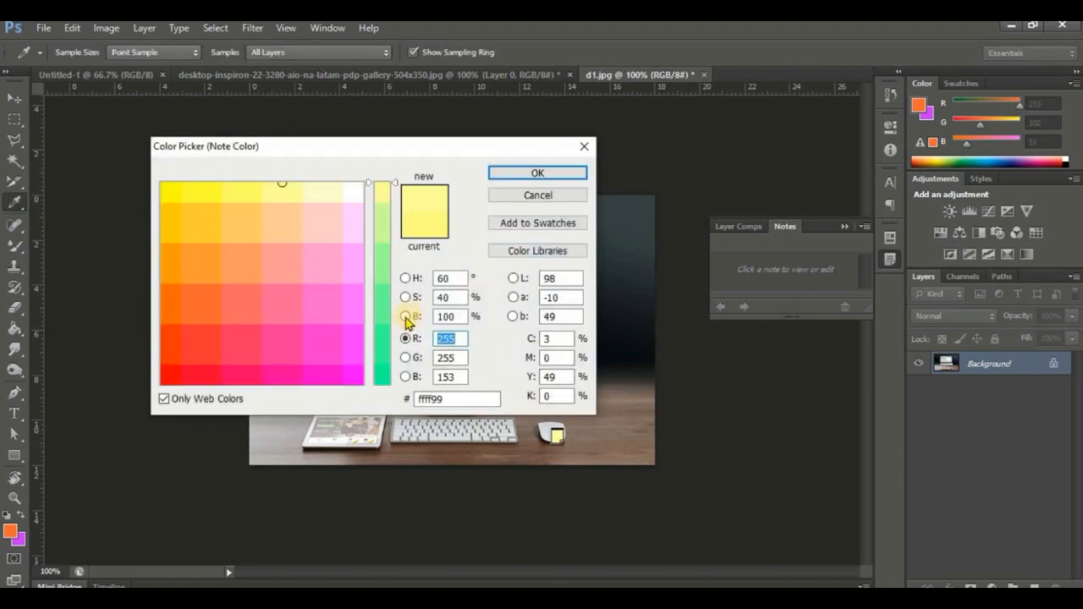
click(406, 277)
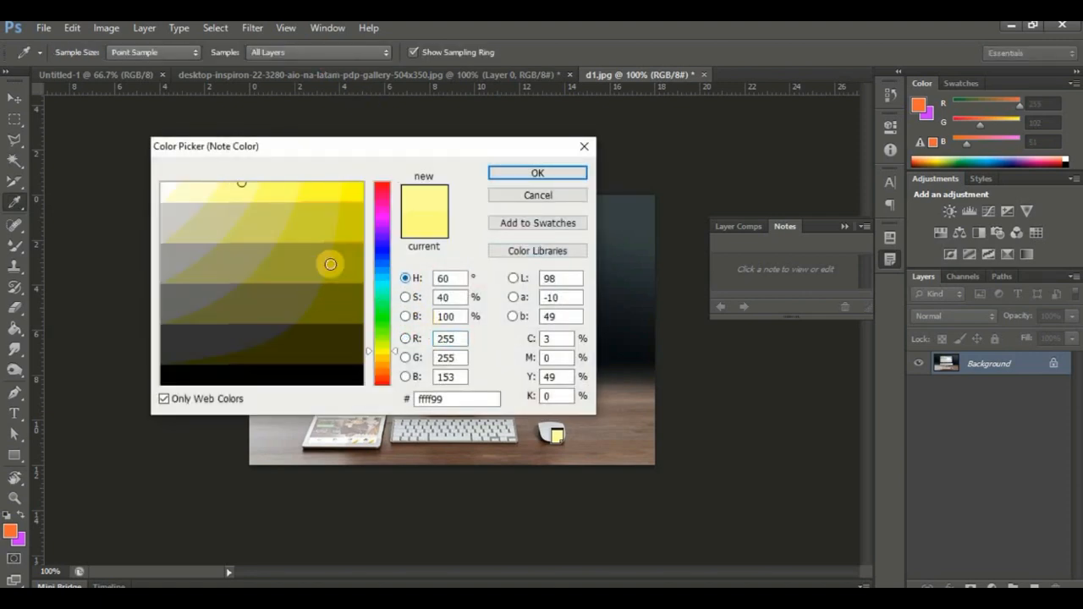
click(382, 200)
click(322, 232)
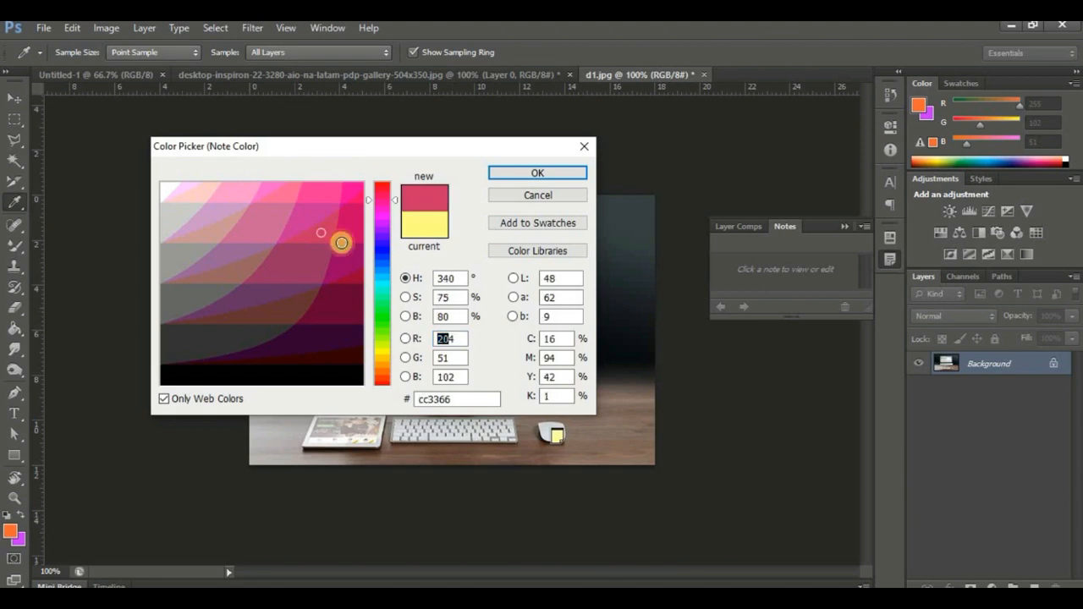
click(521, 172)
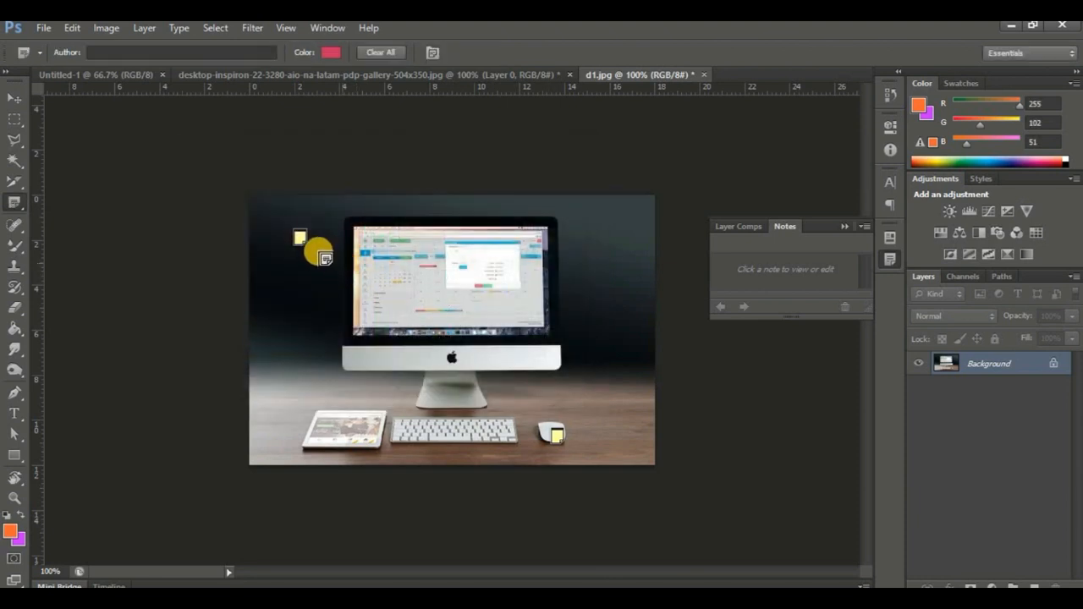
Step: Place two blank notes on the dark background, one right of the monitor and one left of its lower half
click(586, 442)
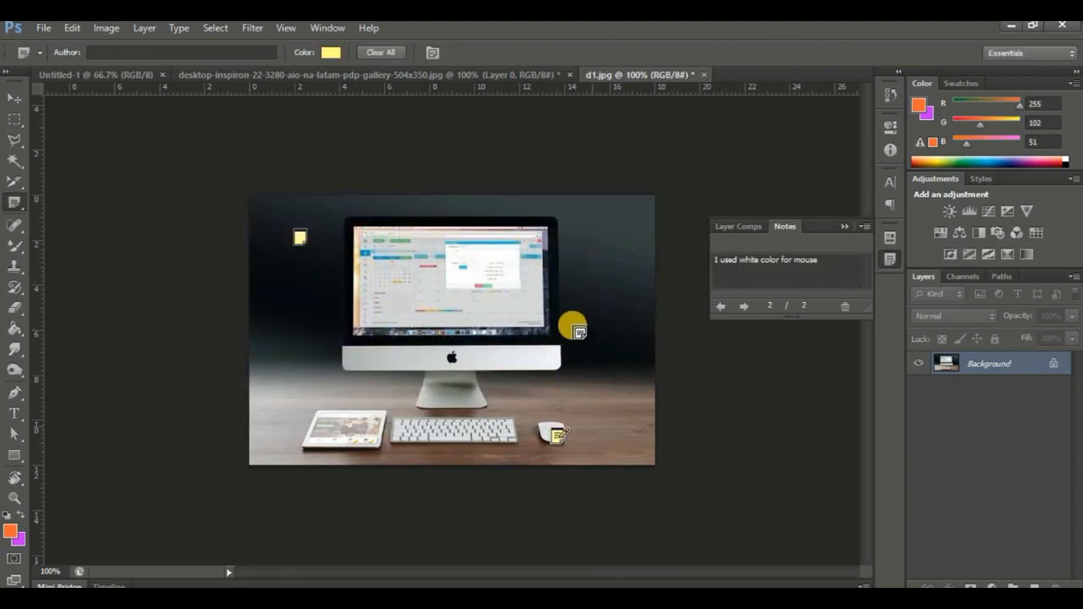
click(592, 262)
click(594, 264)
click(296, 323)
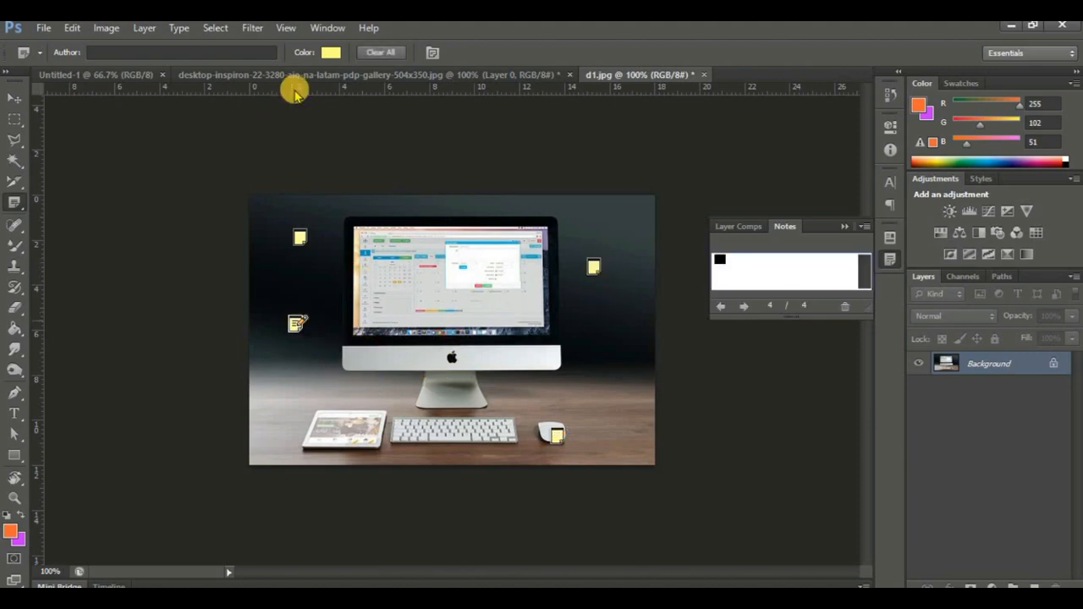
Step: Change the color of the blank note left of the monitor to bright pink-red
click(331, 52)
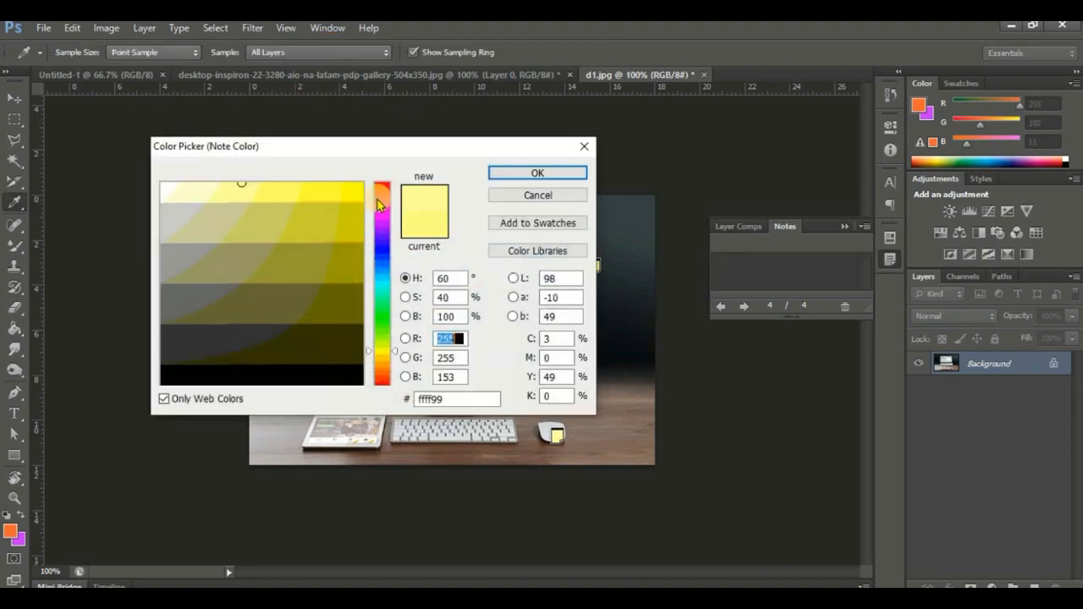
click(383, 195)
click(352, 188)
click(521, 173)
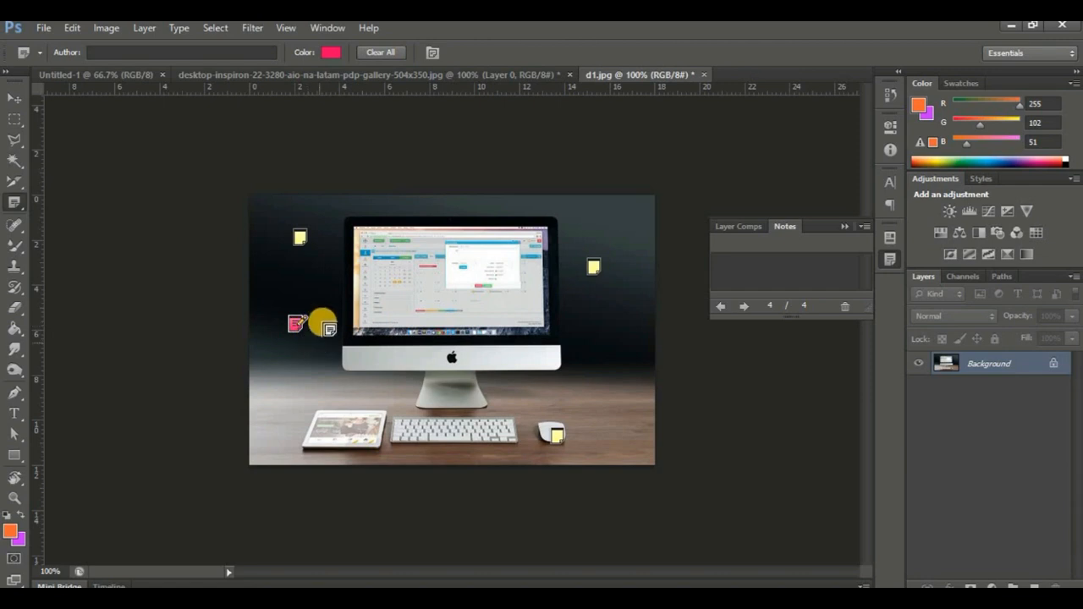
Step: Change the color of the blank note right of the monitor to blue and deselect the note
click(571, 294)
click(329, 51)
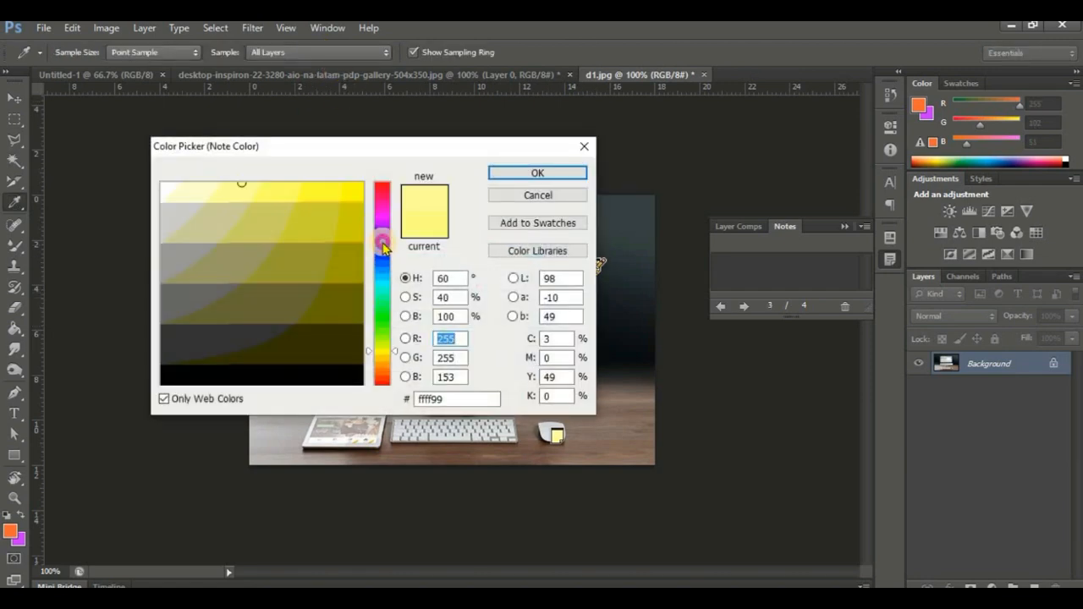
click(382, 245)
click(351, 199)
click(518, 174)
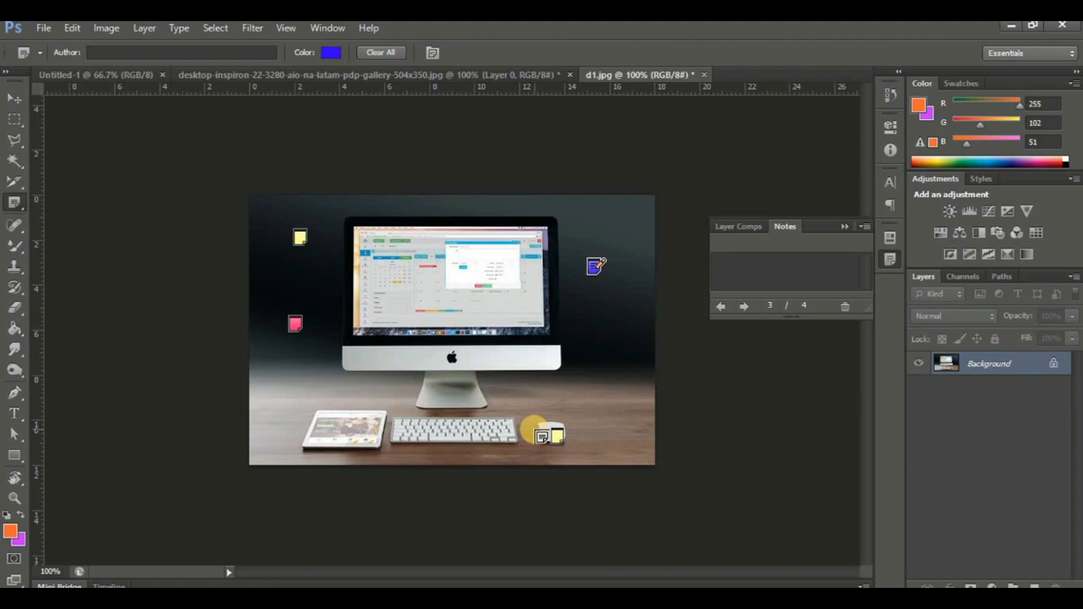
click(595, 267)
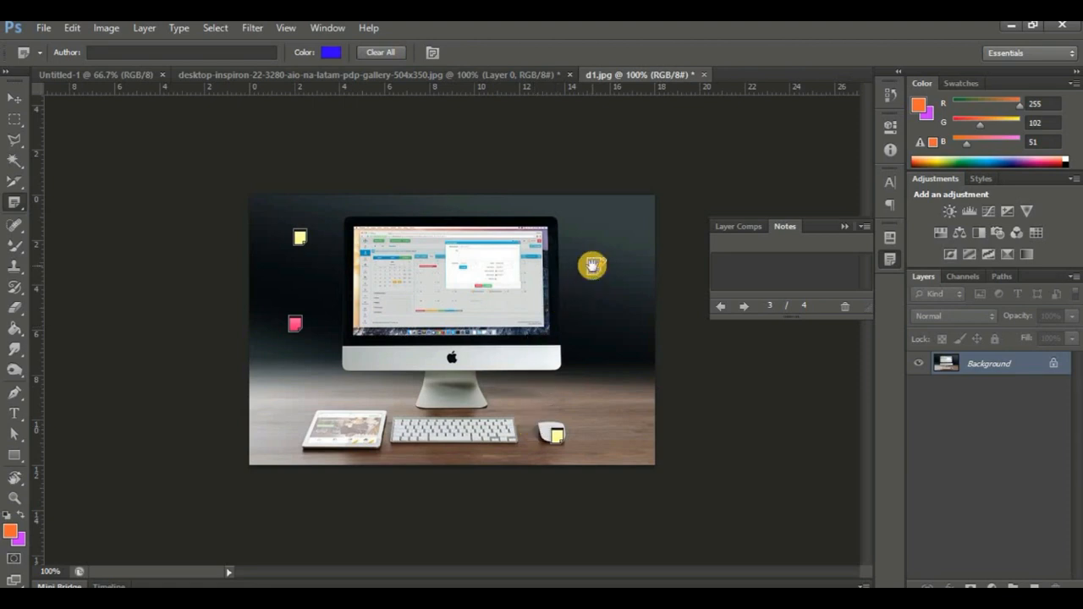
key(Escape)
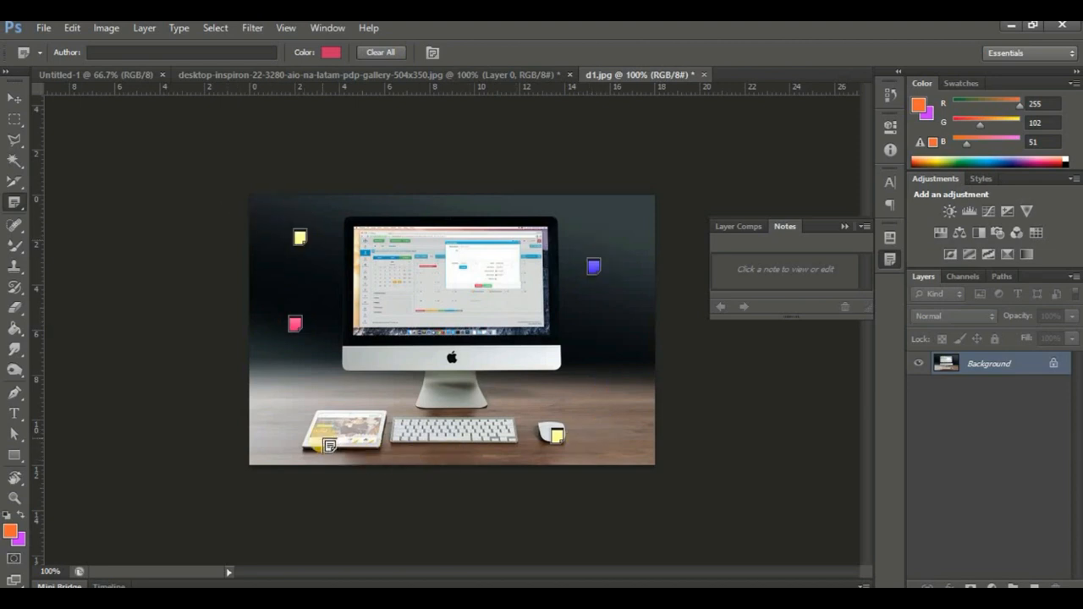
click(295, 323)
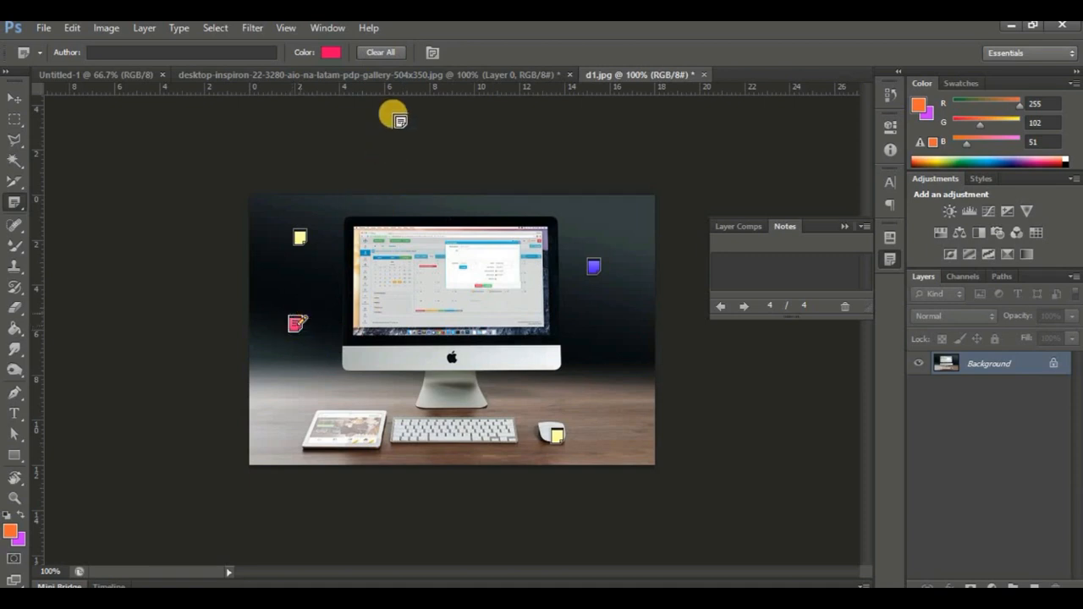
click(389, 52)
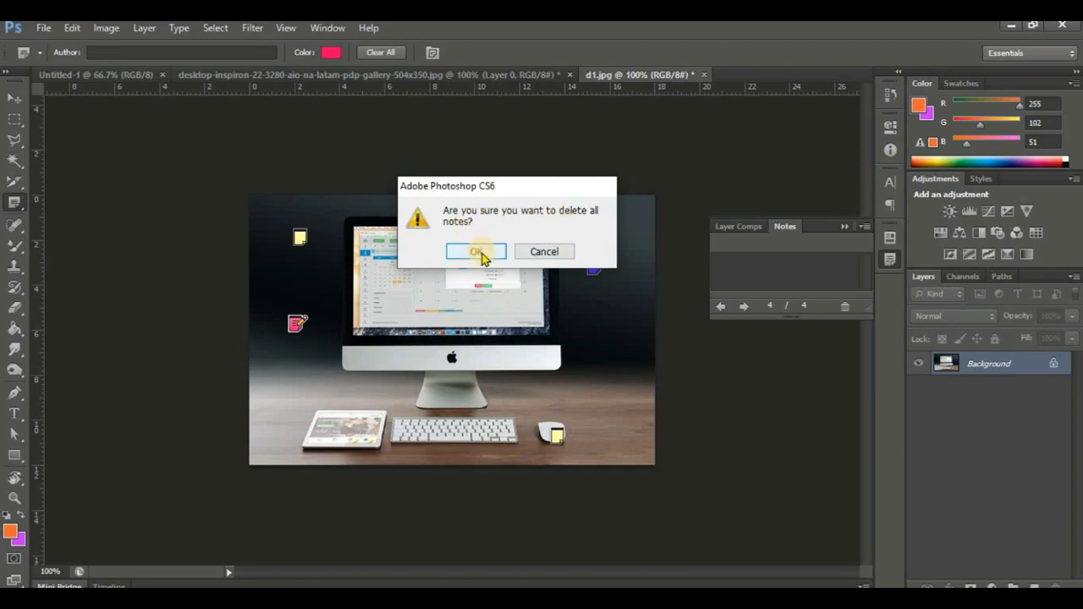
click(552, 251)
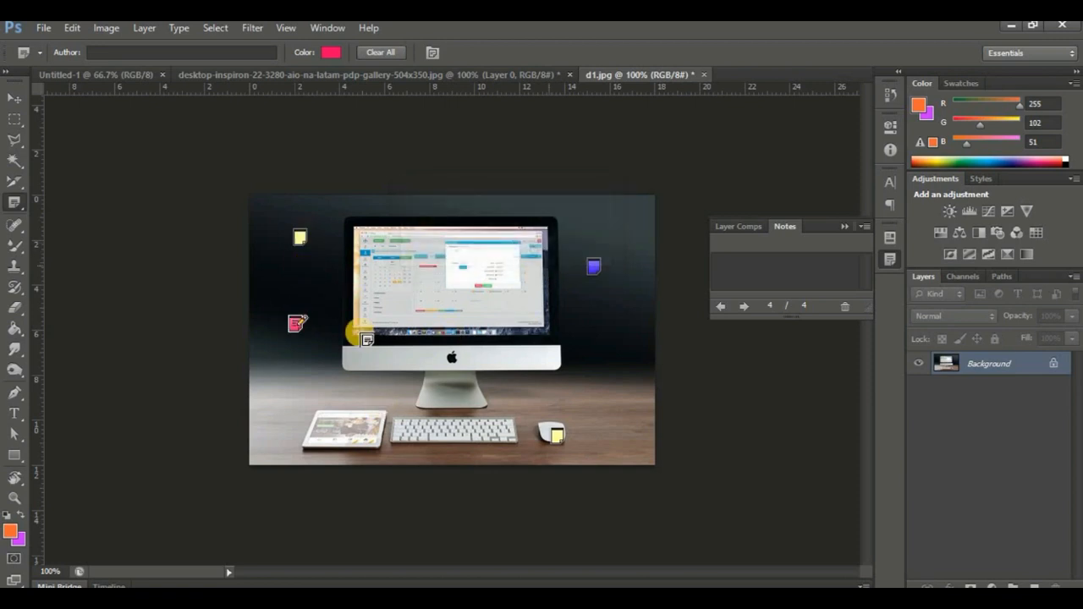
Step: Delete the pink-red note left of the monitor
click(296, 324)
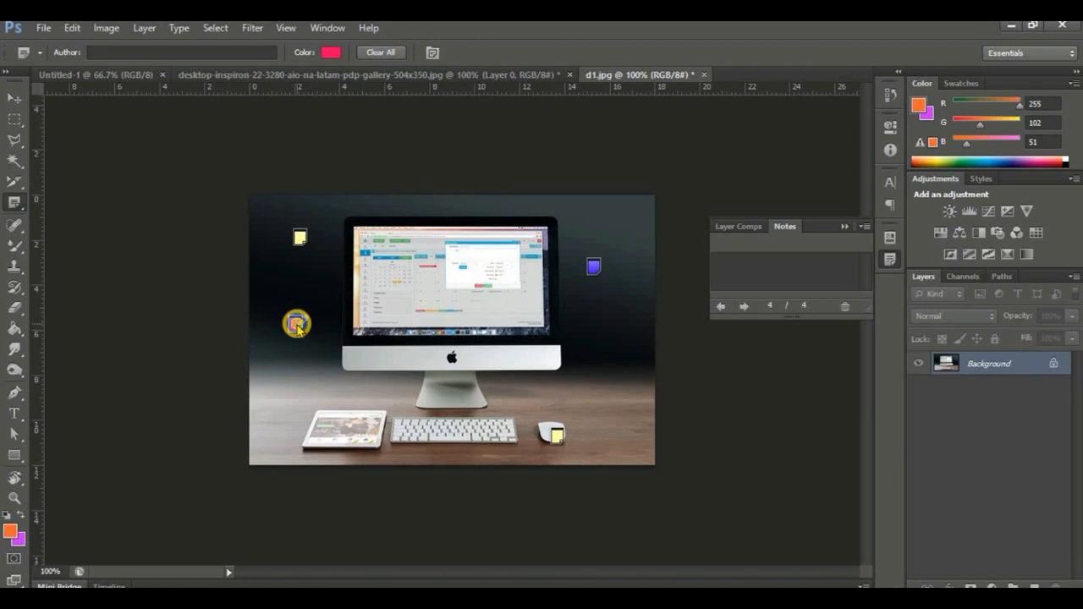
right_click(296, 323)
click(359, 409)
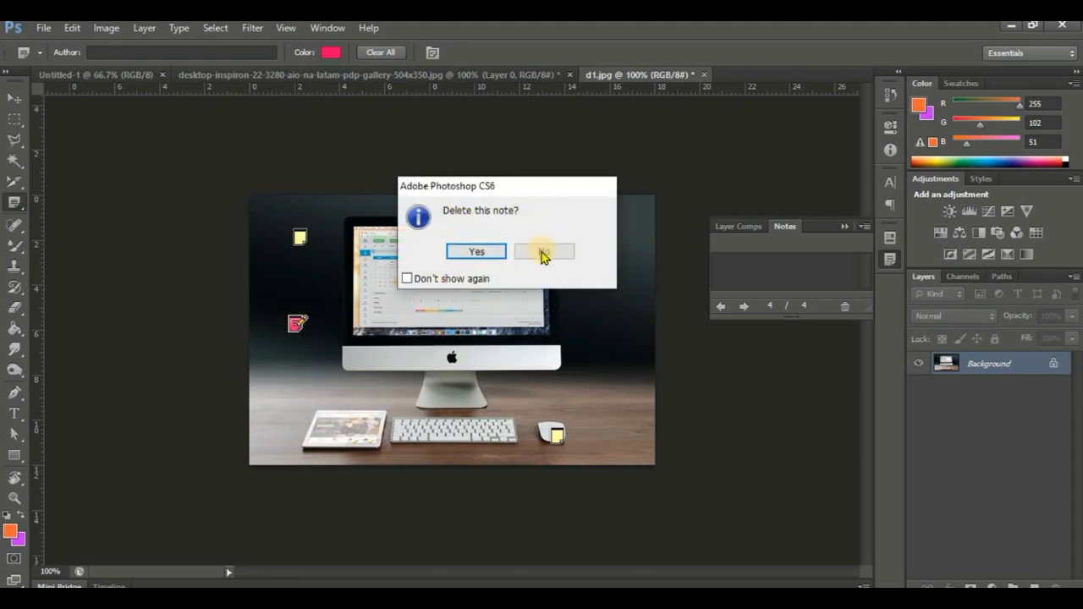
click(478, 251)
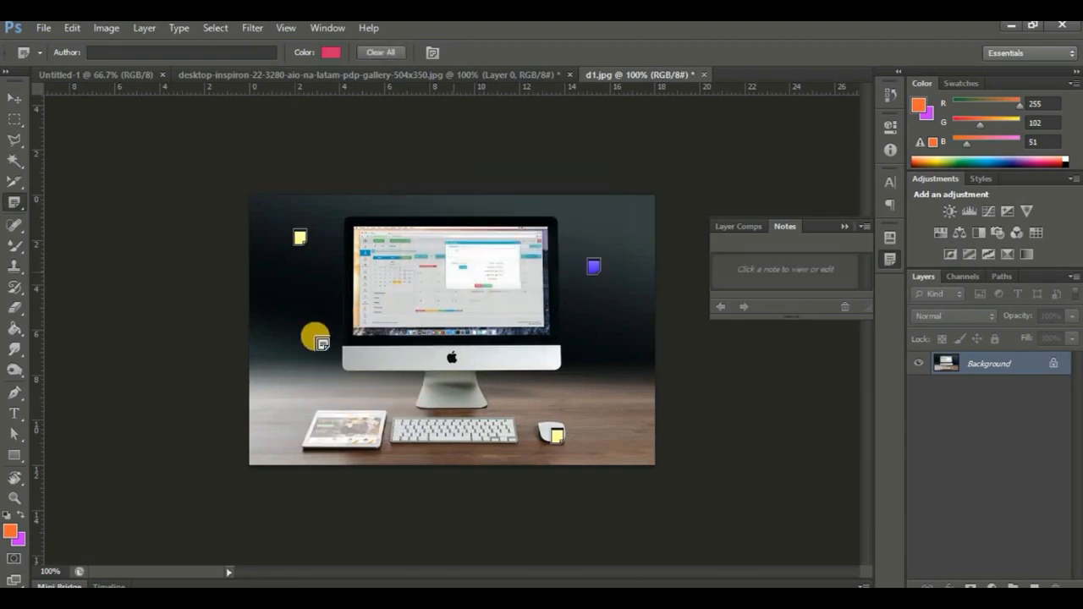